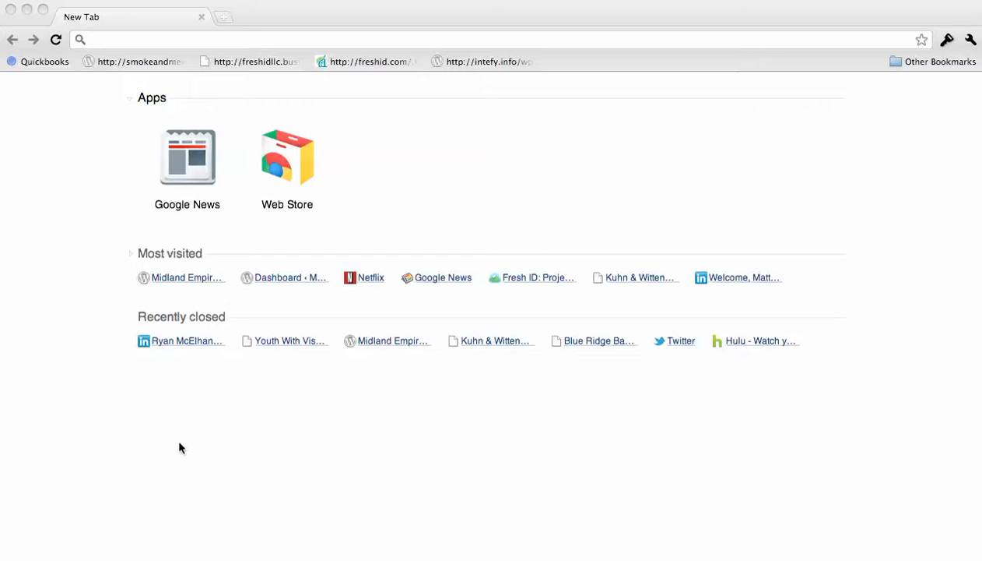
# Bring the Chrome window with the blank New Tab page to the front
pyautogui.click(271, 42)
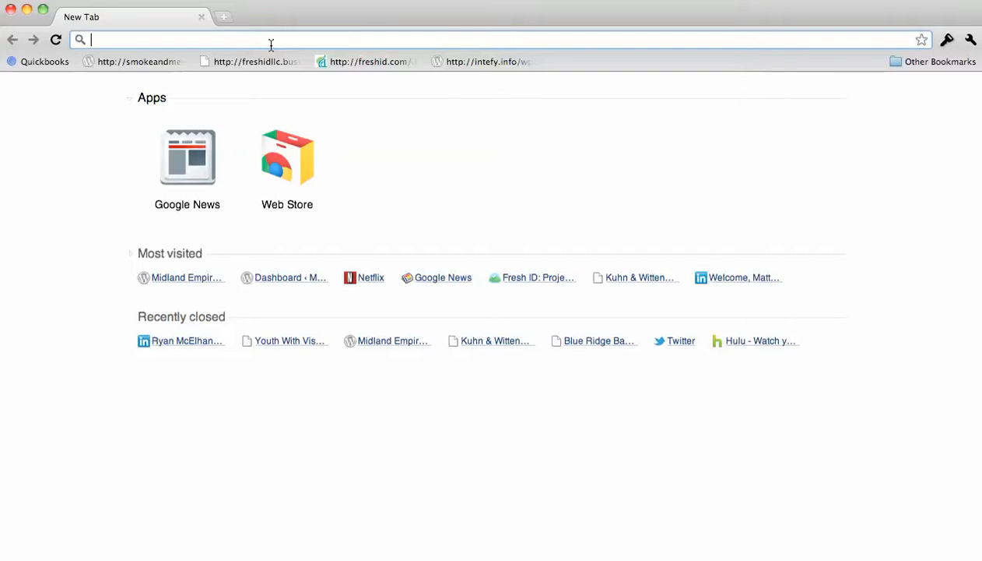
# Log in at freshid.com/wp-admin with the site username to reach the Dashboard
pyautogui.write('freshid.com/')
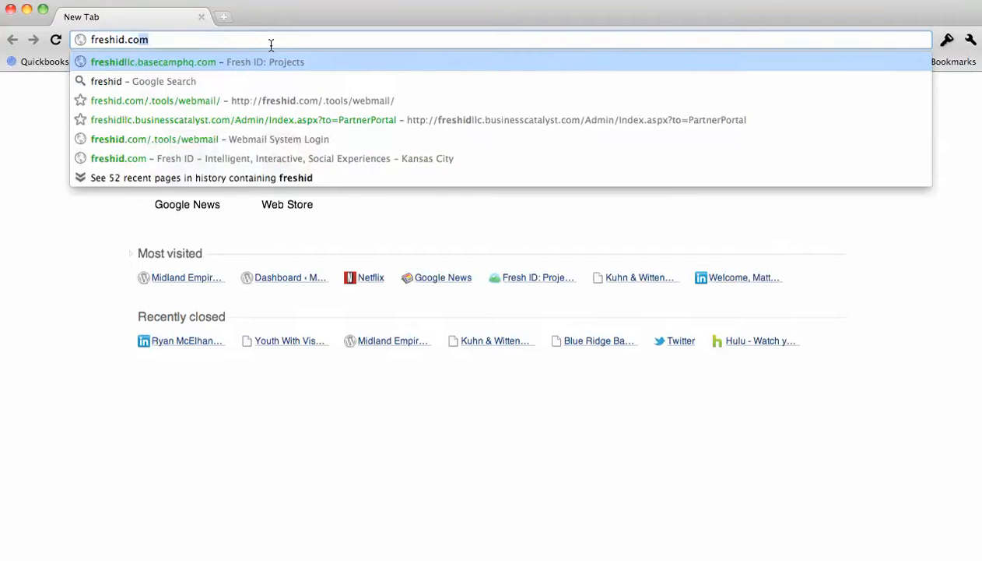
pyautogui.write('wp')
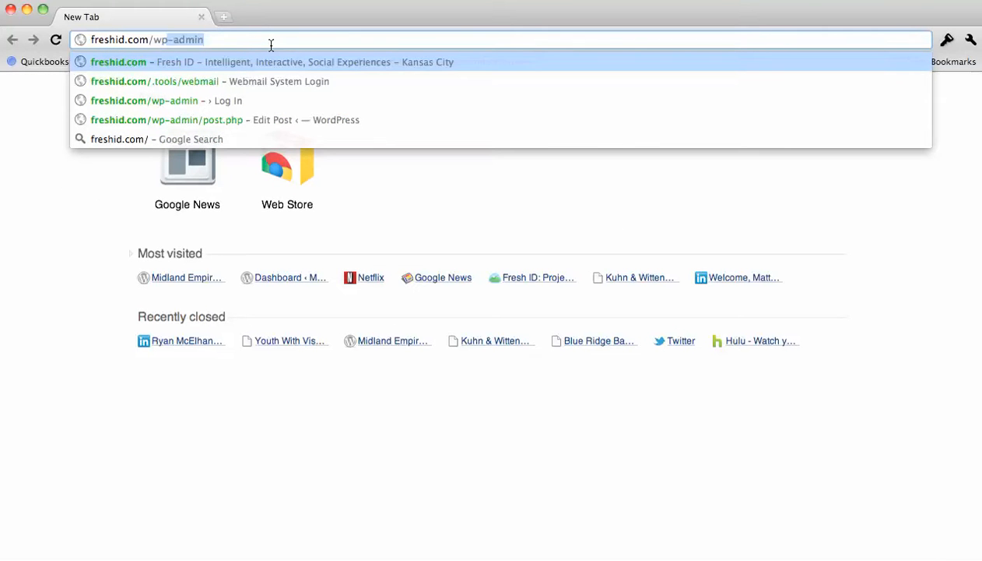
pyautogui.write('-admin')
pyautogui.press('Return')
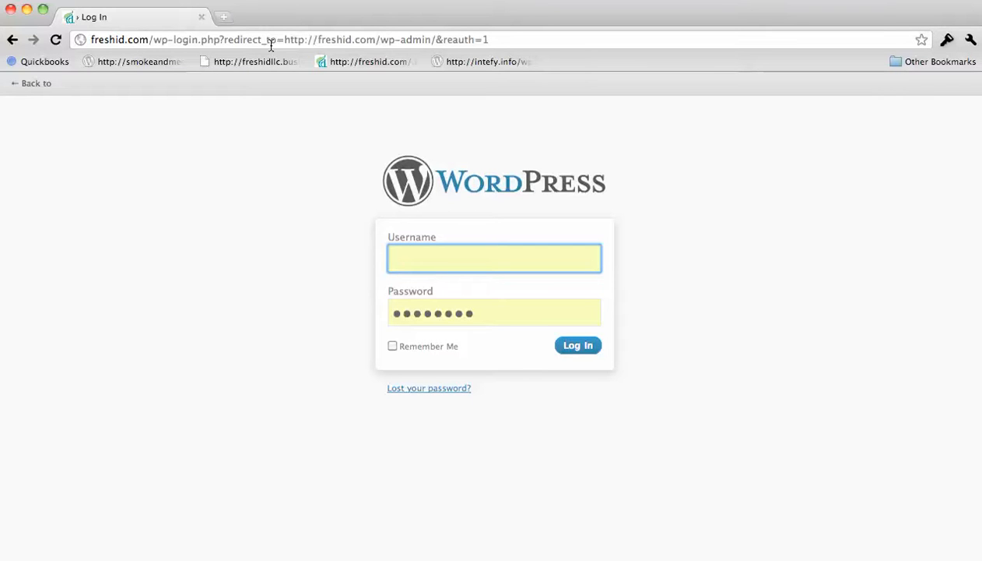
pyautogui.write('matt')
pyautogui.press('Return')
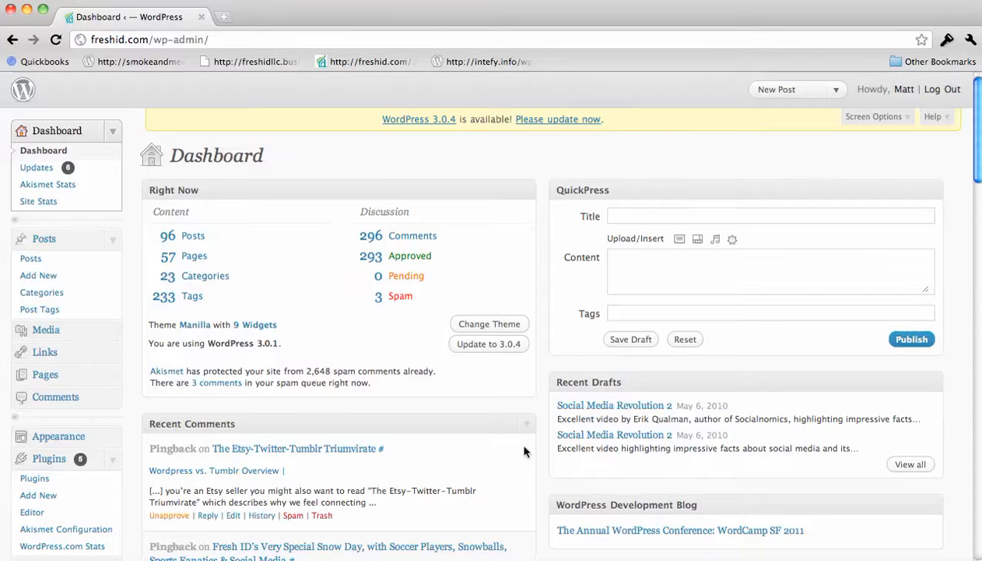
# Start a new post from the Posts > Add New menu
pyautogui.scroll(-2, 524, 452)
pyautogui.scroll(2, 554, 462)
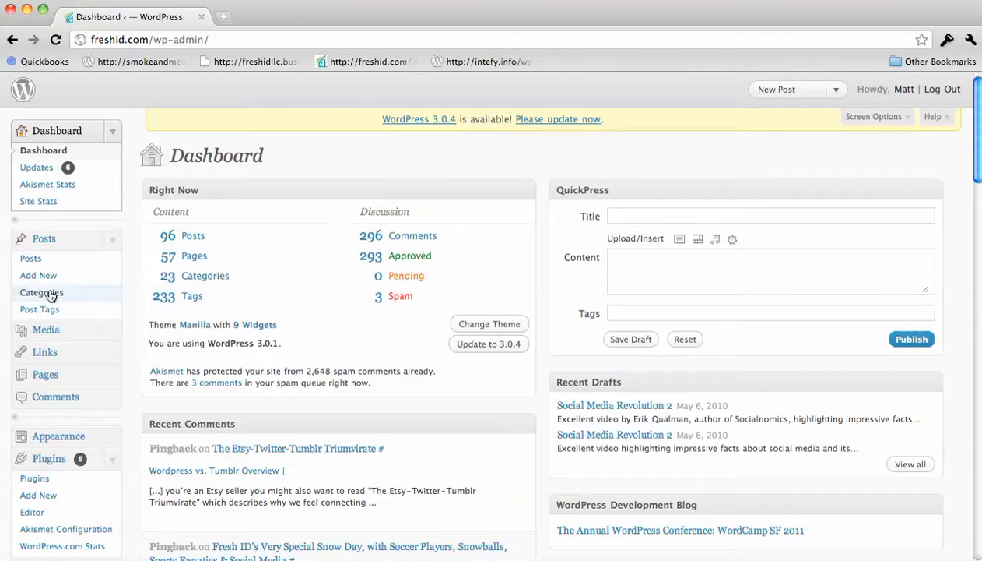
pyautogui.click(112, 377)
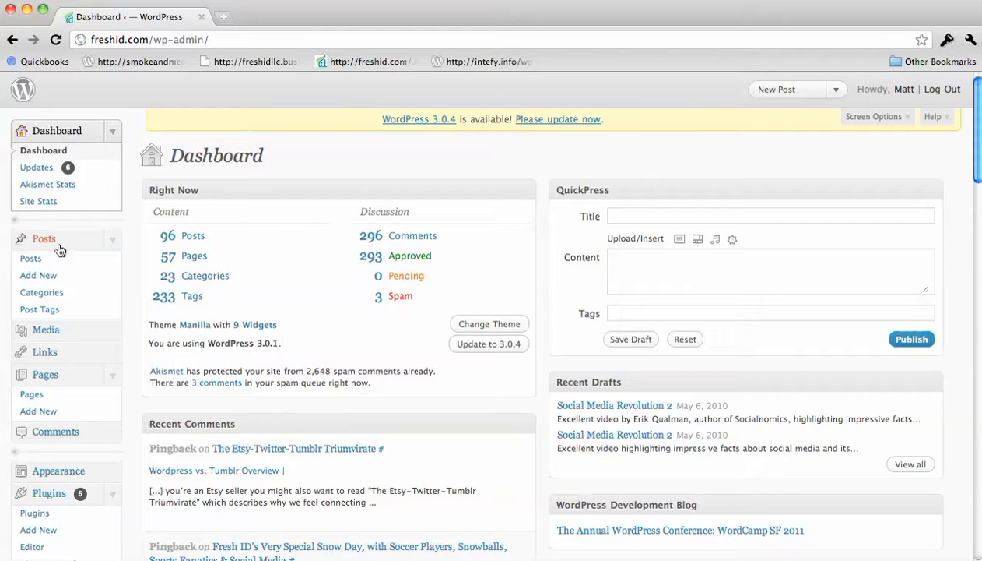
pyautogui.click(48, 276)
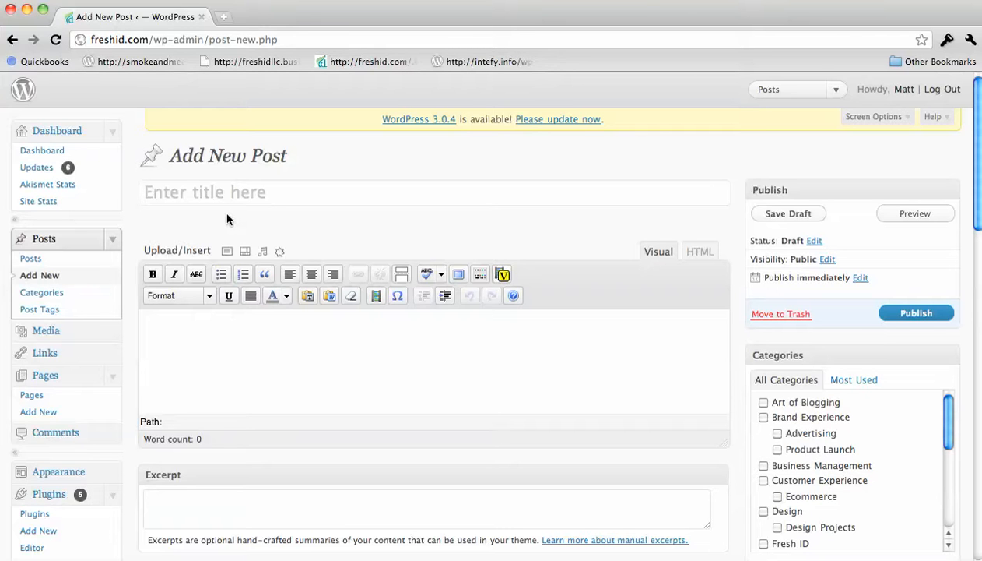
# Enter 'Wordpress How to' as the post title and move into the body
pyautogui.write('Word')
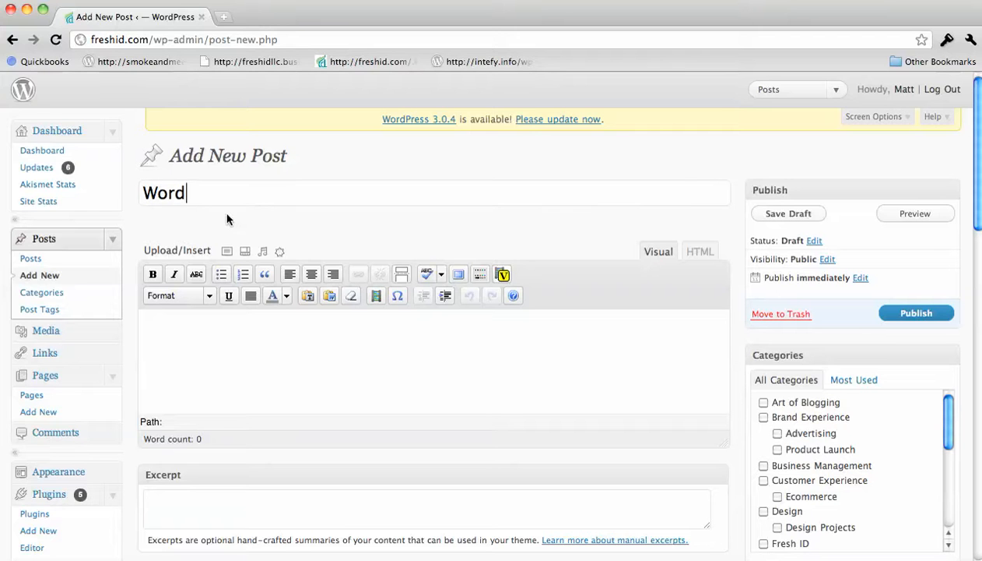
pyautogui.write('press How to')
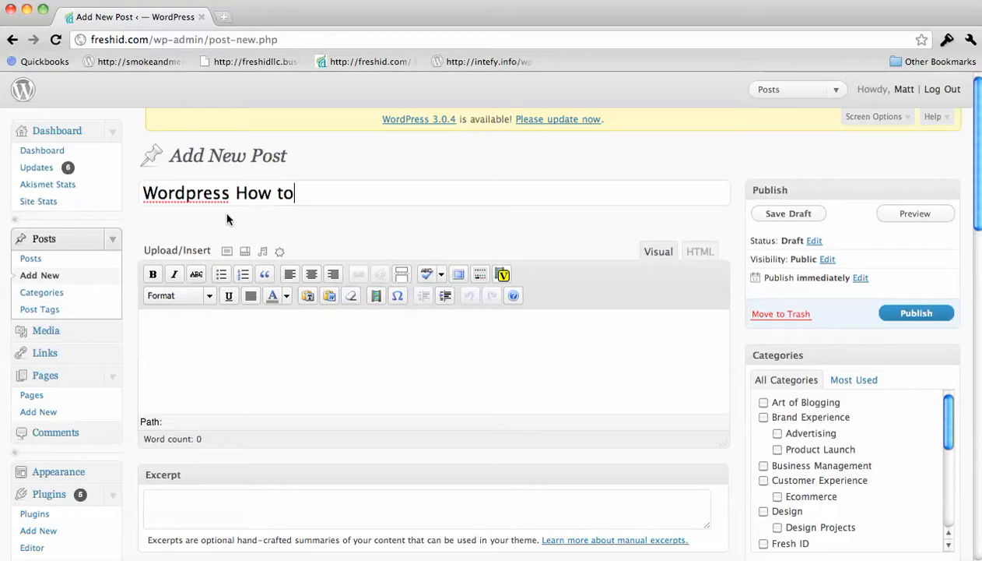
pyautogui.click(266, 333)
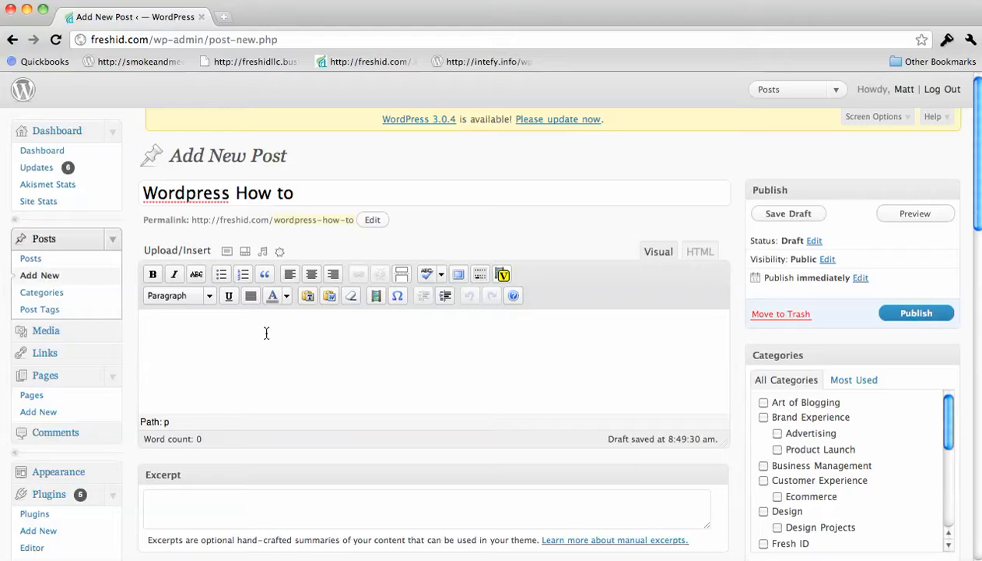
# Write the body line 'Hey hows it goin.' and format it as Heading 1
pyautogui.write('Hey hows it goin.')
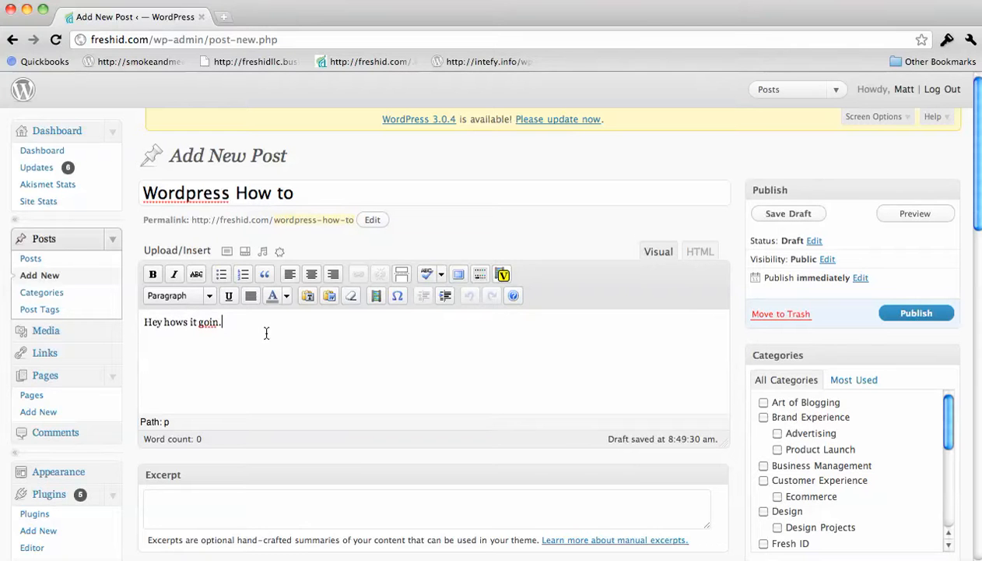
pyautogui.moveTo(224, 322); pyautogui.dragTo(140, 321)
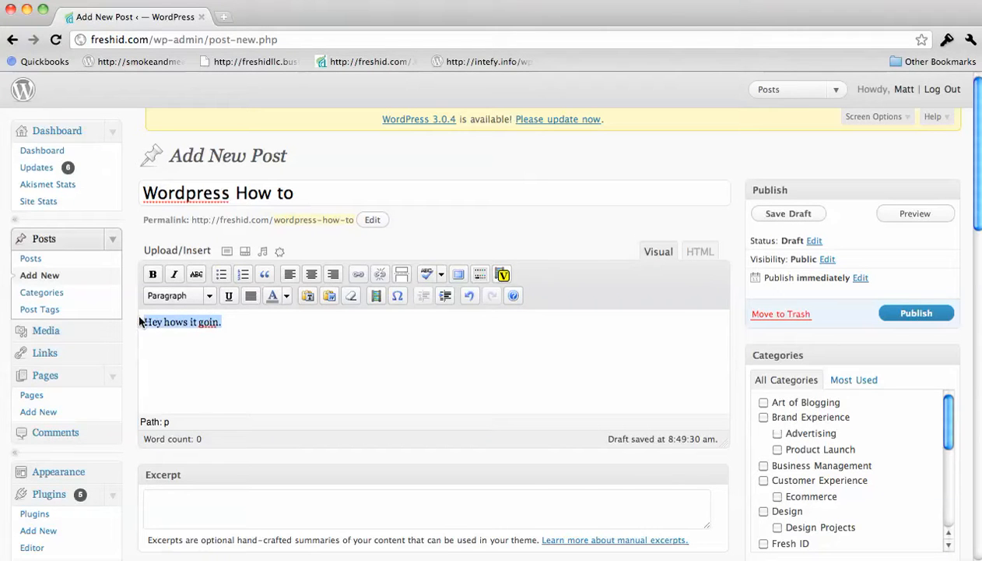
pyautogui.click(207, 296)
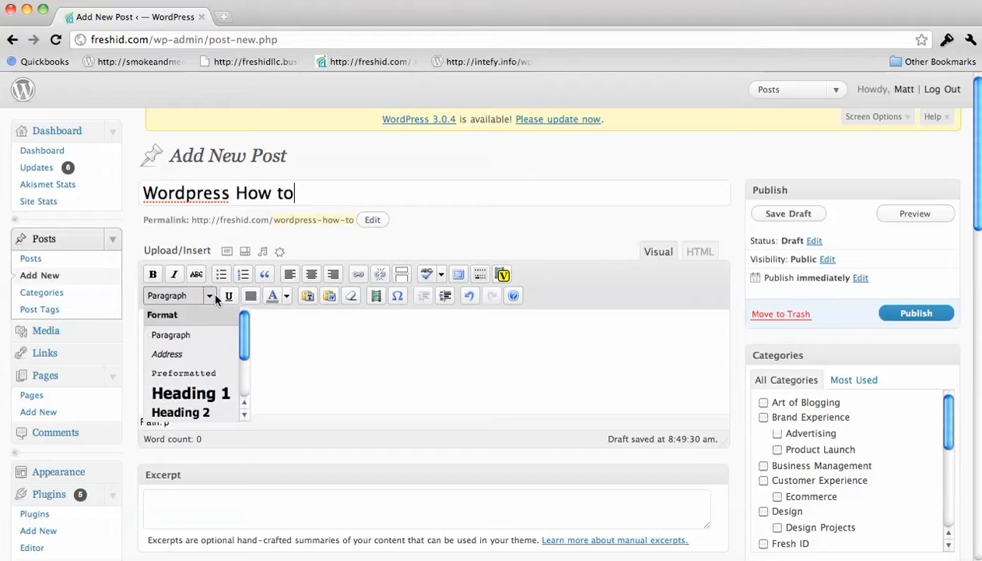
pyautogui.click(210, 389)
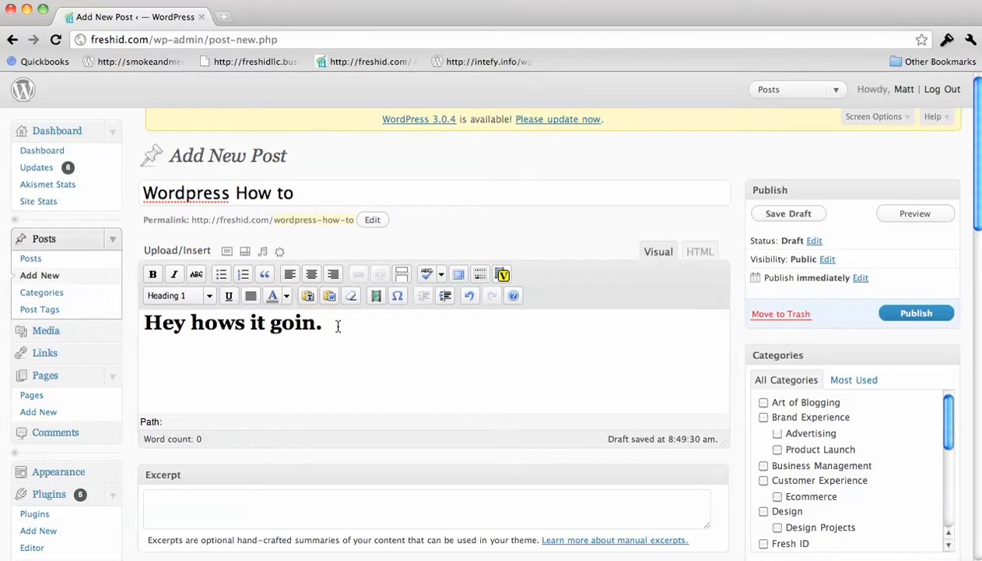
# Change the line's format from Heading 1 to Heading 4
pyautogui.moveTo(338, 325); pyautogui.dragTo(141, 323)
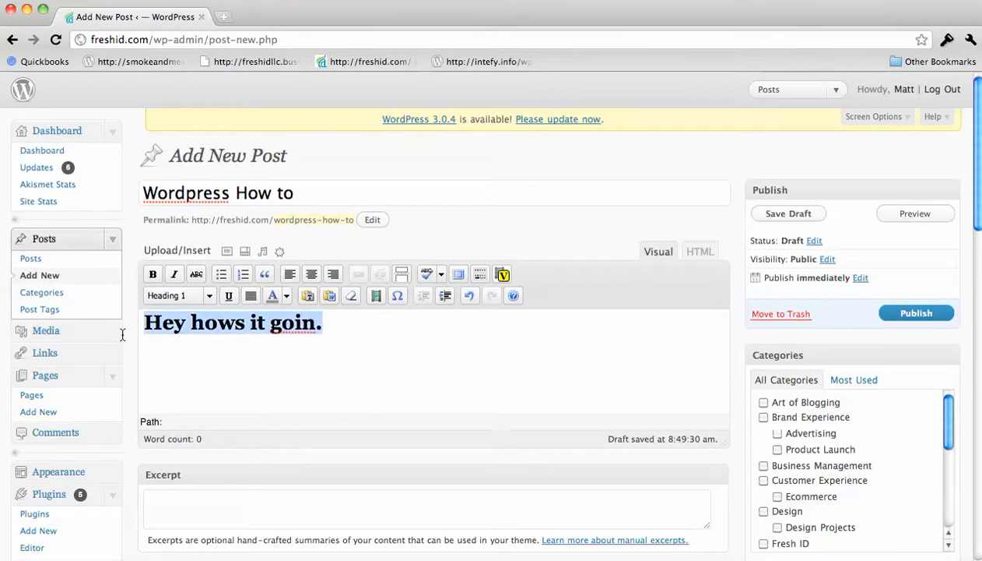
pyautogui.click(209, 296)
pyautogui.click(244, 417)
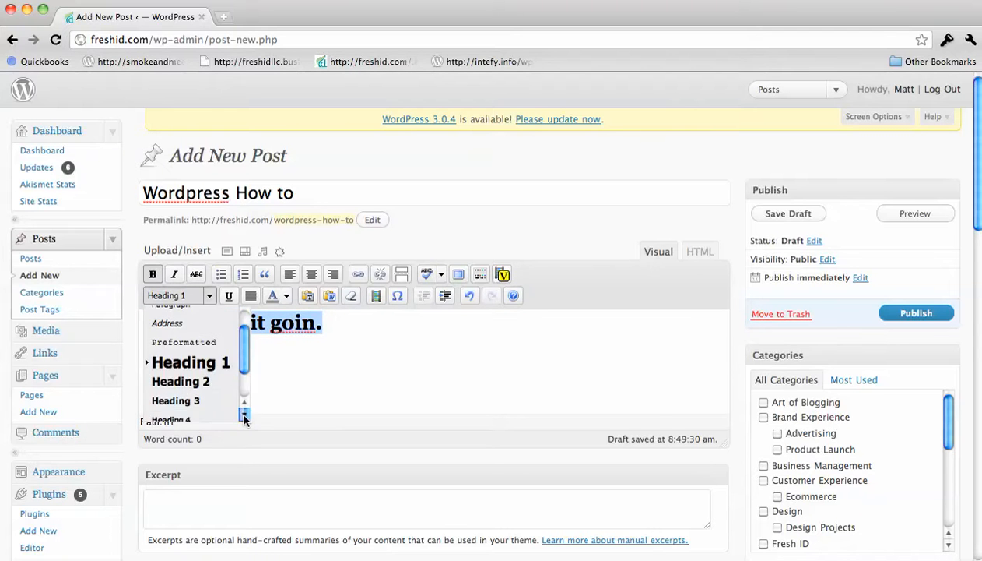
pyautogui.click(244, 417)
pyautogui.click(187, 372)
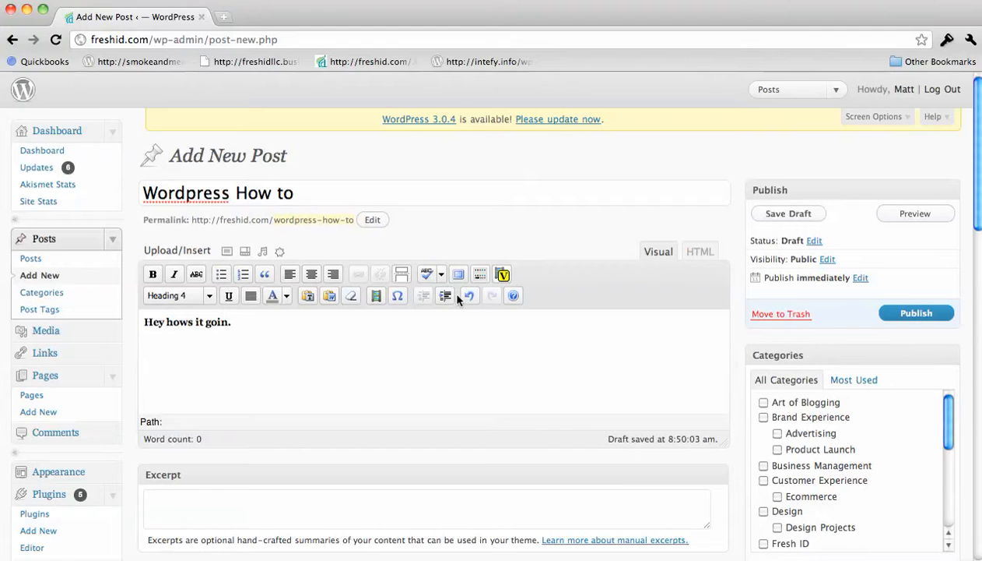
pyautogui.click(479, 275)
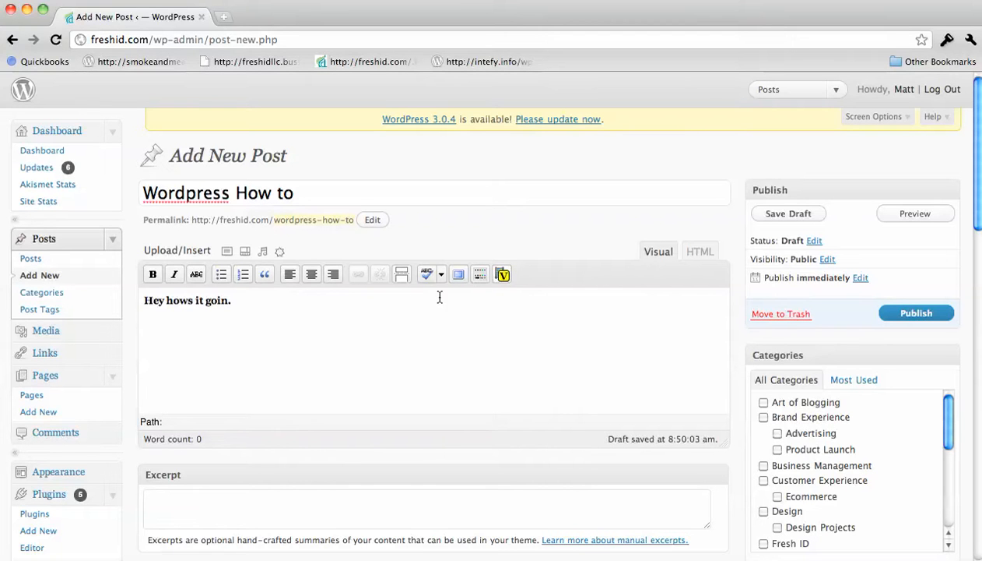
pyautogui.click(480, 274)
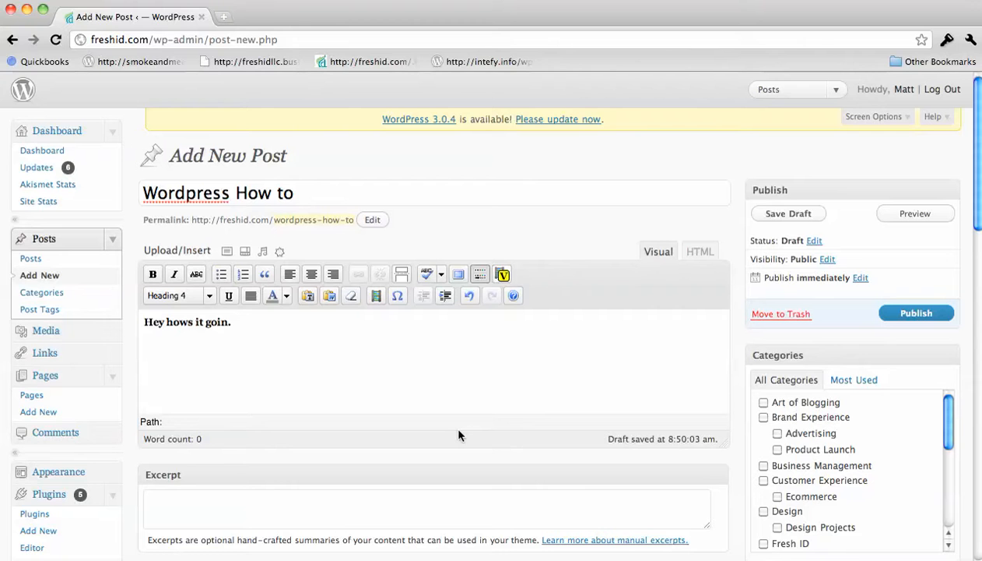
pyautogui.click(296, 557)
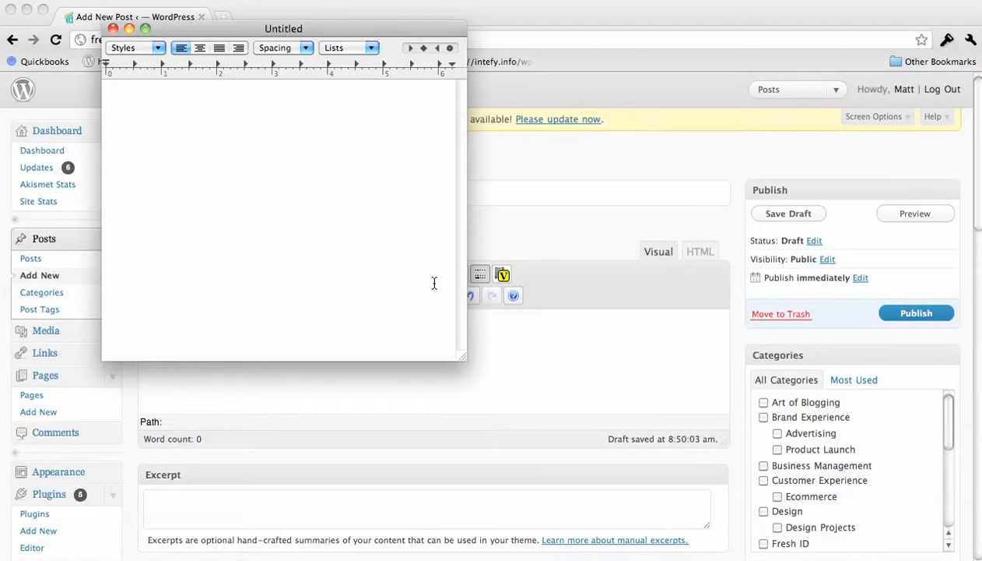
# Close the empty TextEdit Untitled window
pyautogui.click(113, 29)
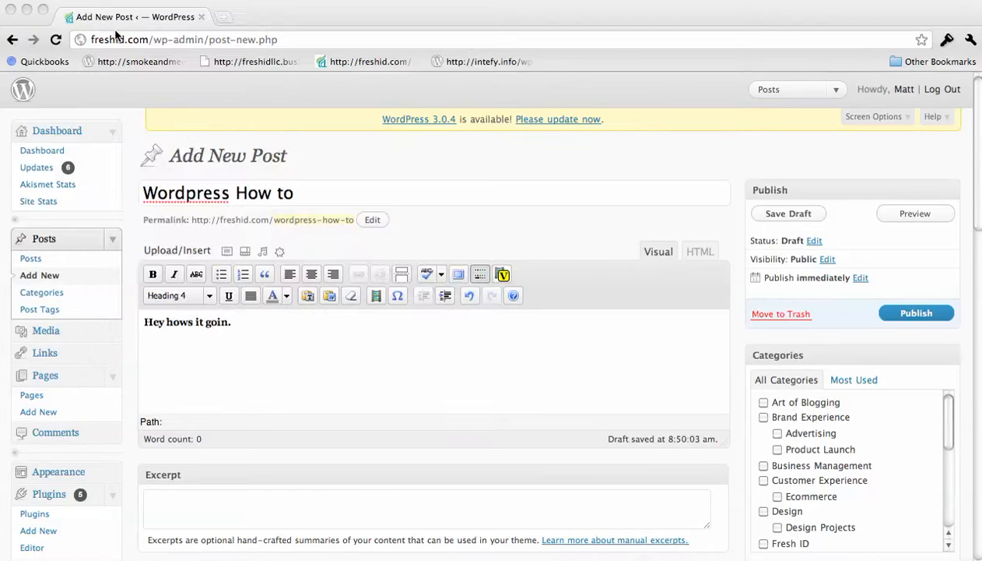
# Add ';laskdjf' before the body line and tick the Fresh ID category
pyautogui.click(337, 337)
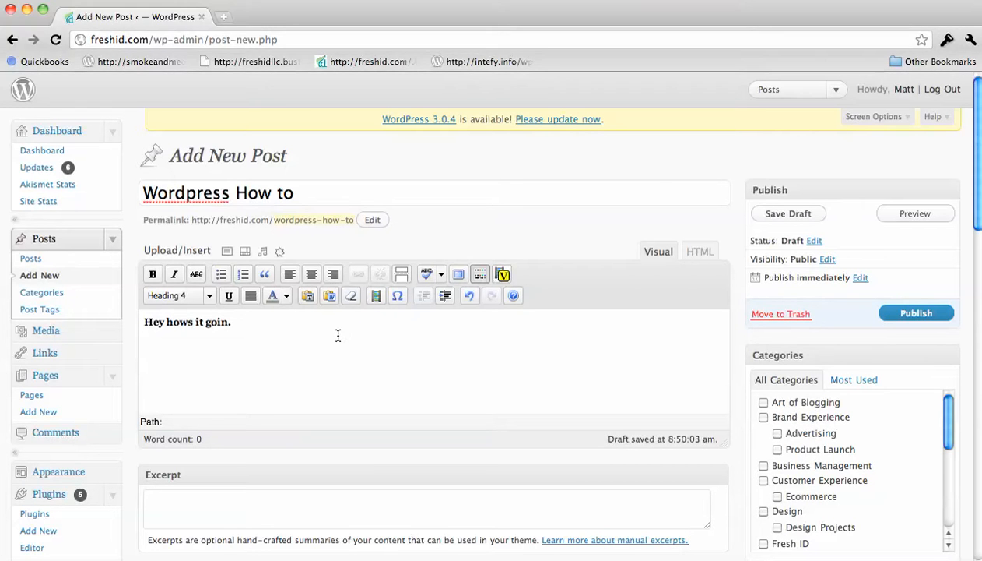
pyautogui.write(';laskdjf')
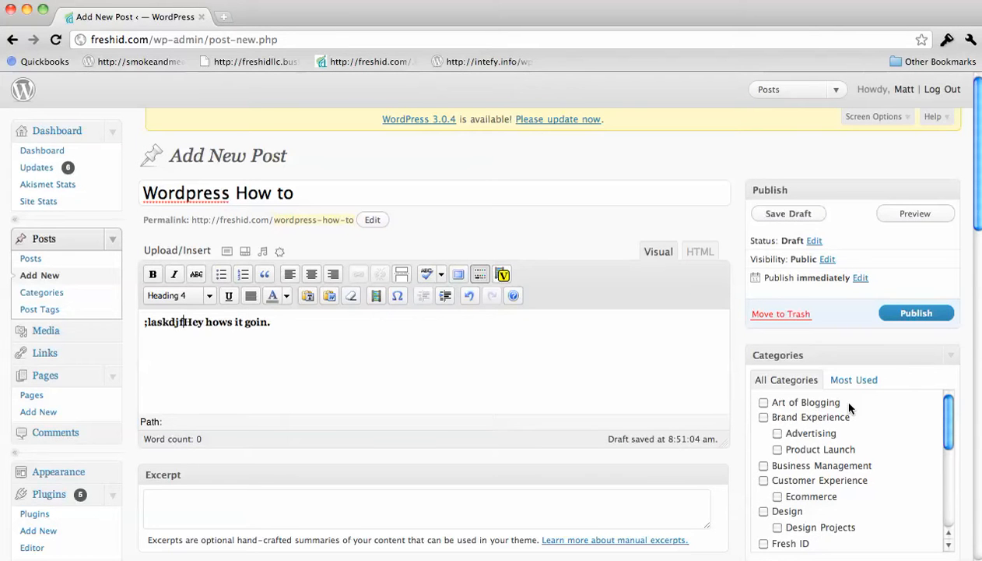
pyautogui.scroll(-2, 850, 407)
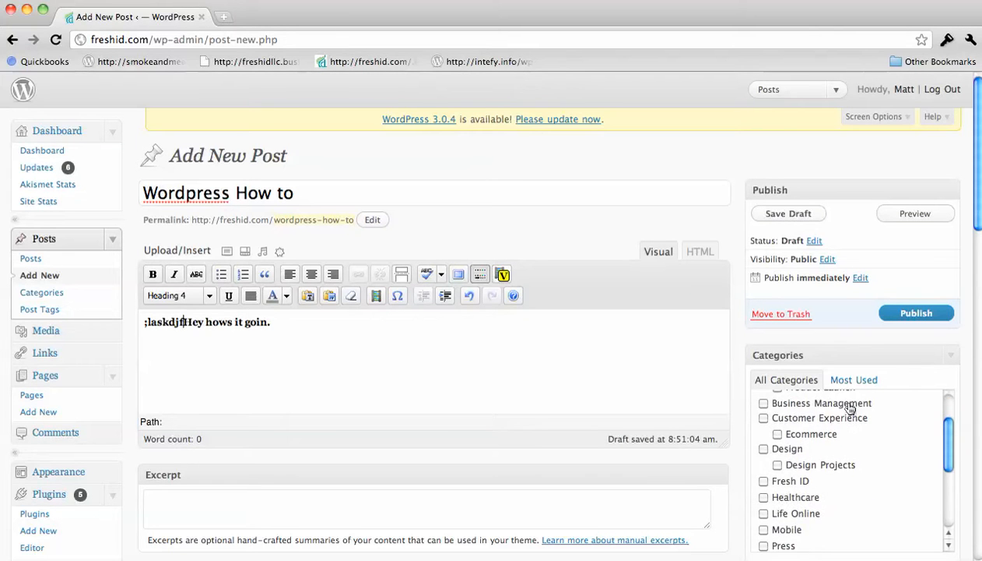
pyautogui.click(763, 480)
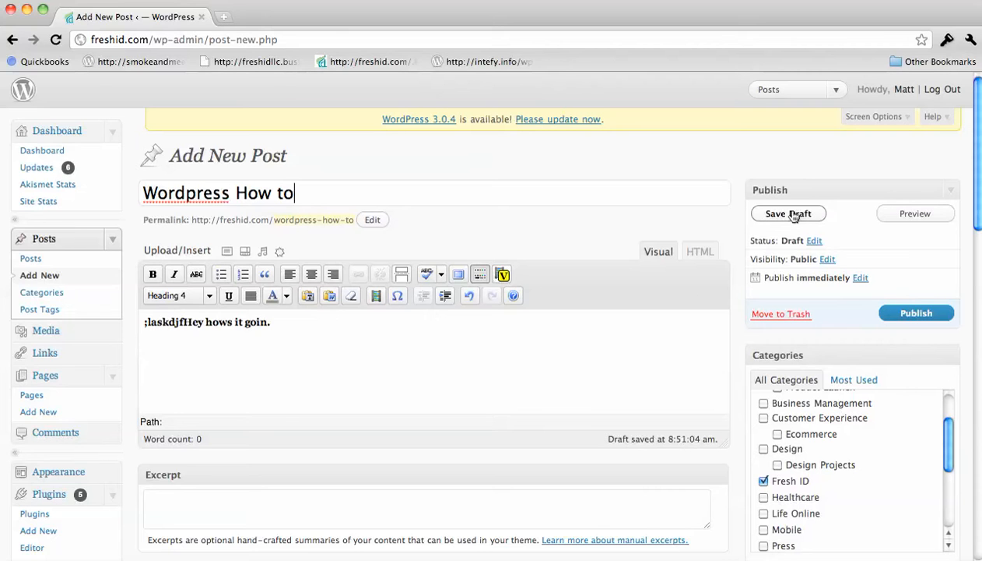
# Preview the draft post in a new tab, then return to the editor tab
pyautogui.click(915, 215)
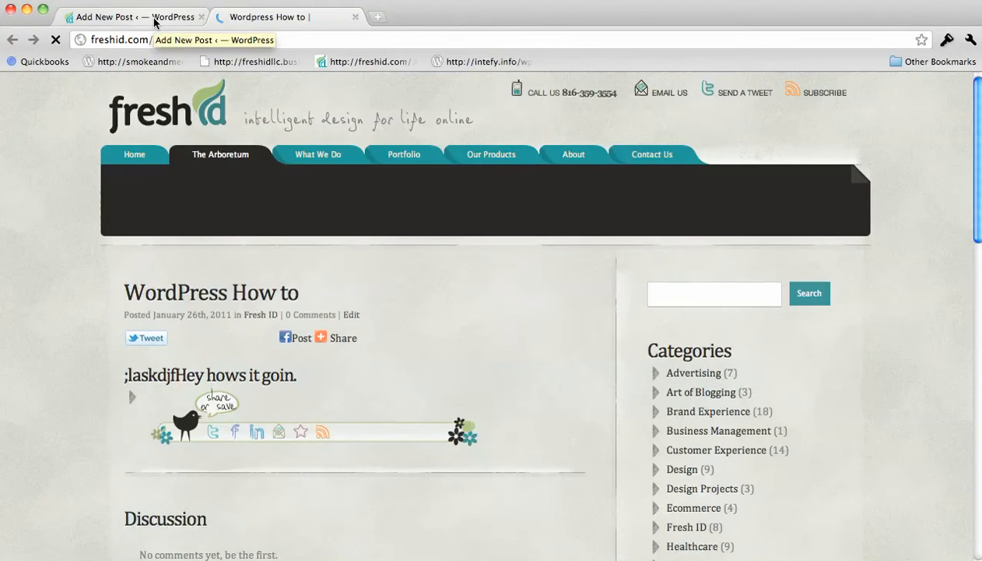
pyautogui.click(154, 18)
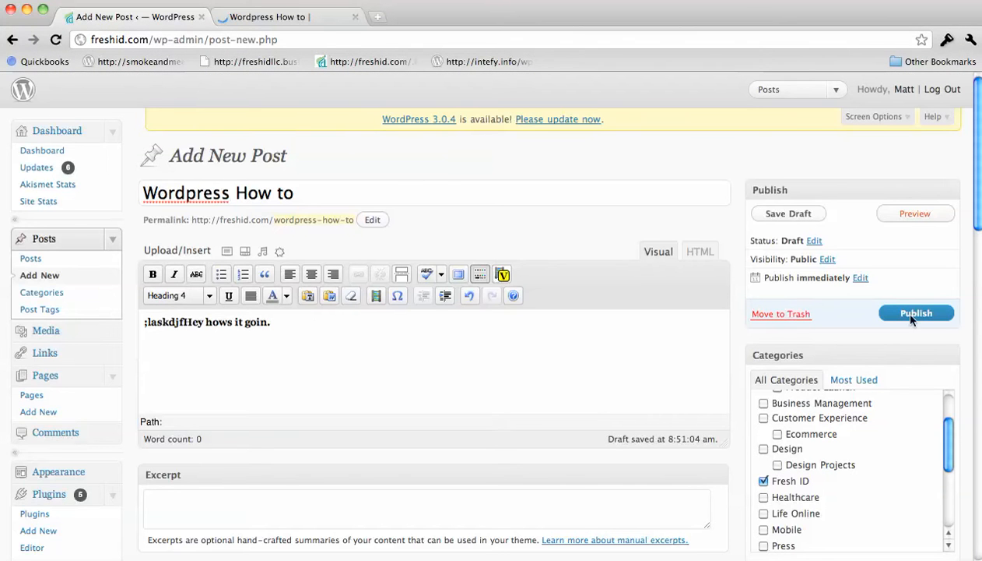